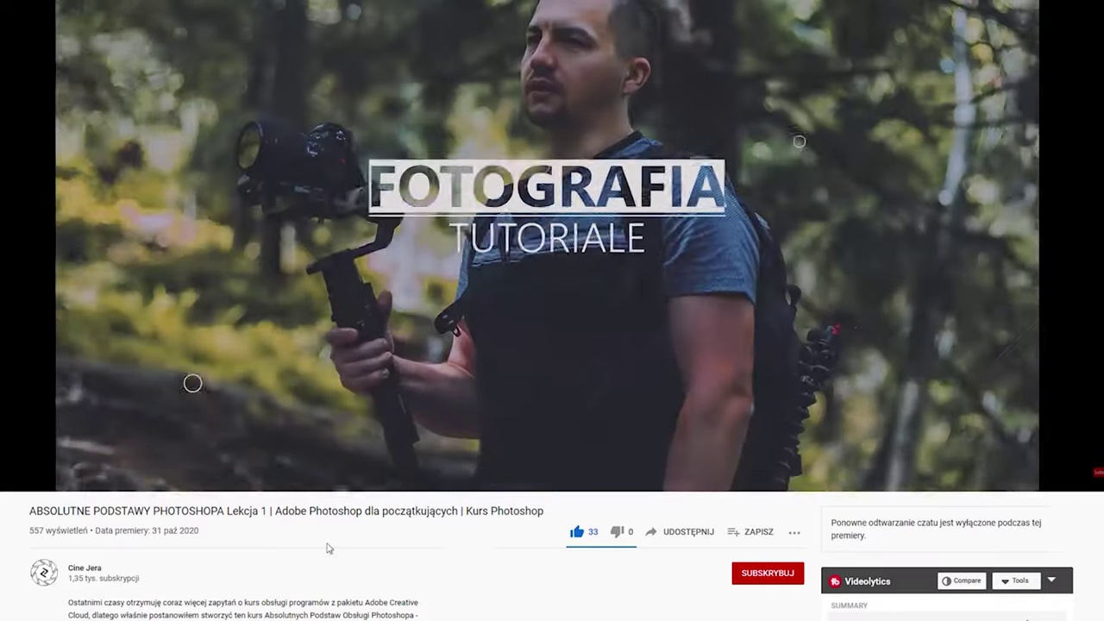
Subscribe to the channel with the bell set to all notifications.
scroll(768, 583, down, 1)
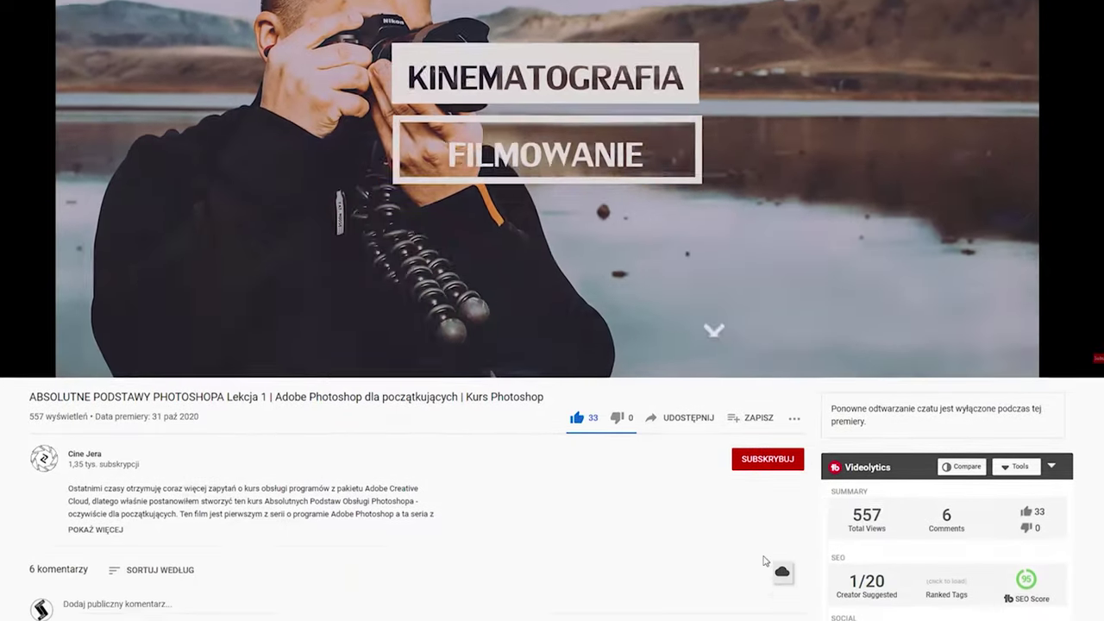
scroll(779, 572, down, 1)
scroll(757, 525, down, 2)
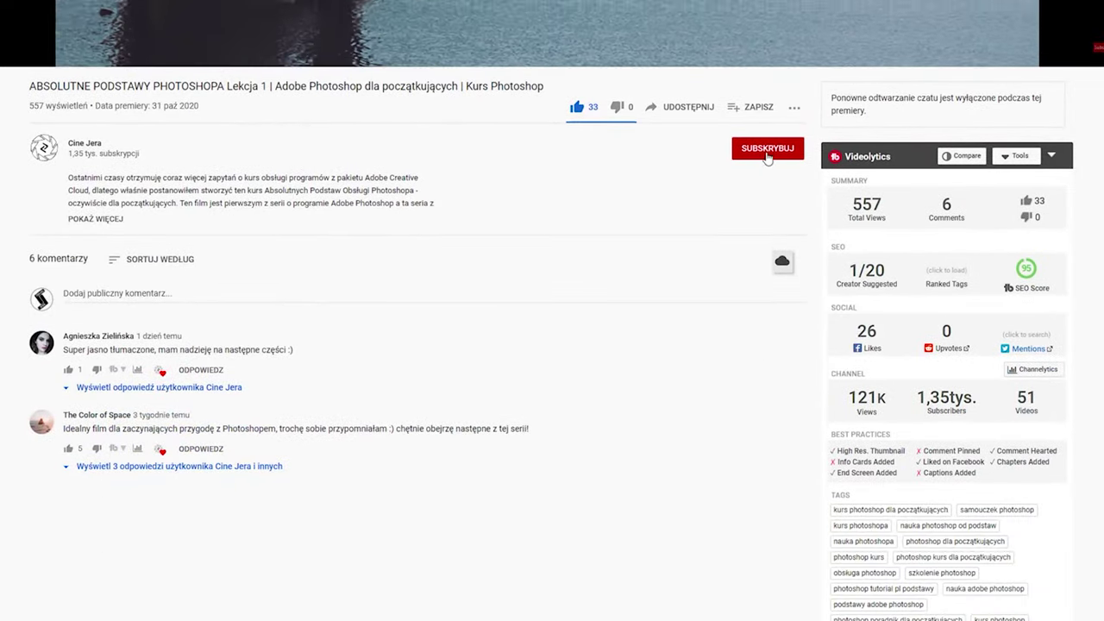
click(766, 153)
click(794, 148)
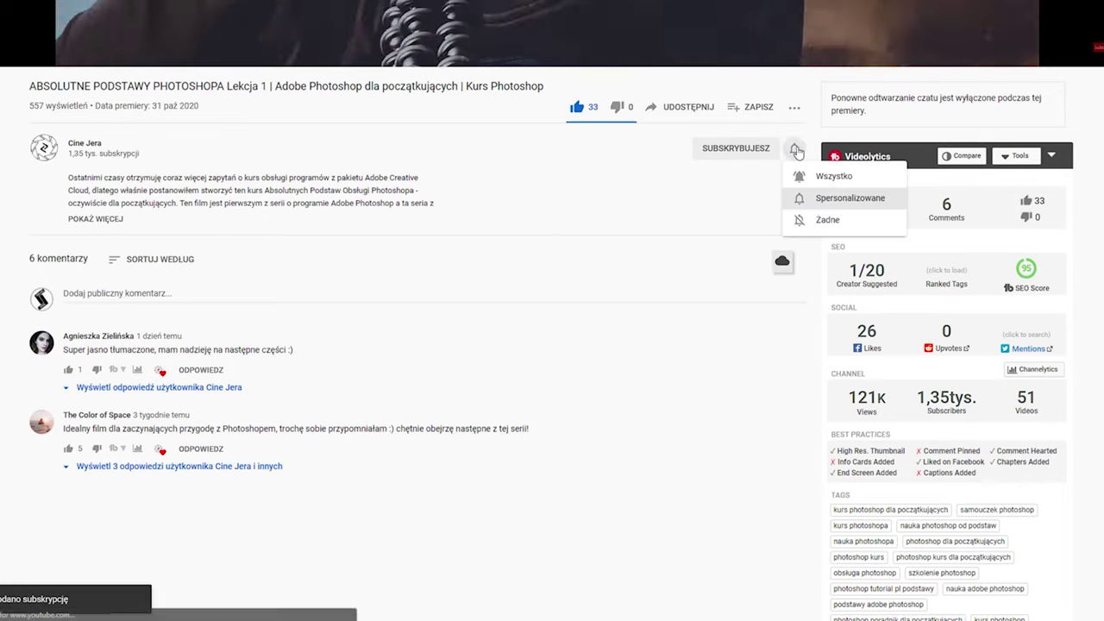
click(827, 179)
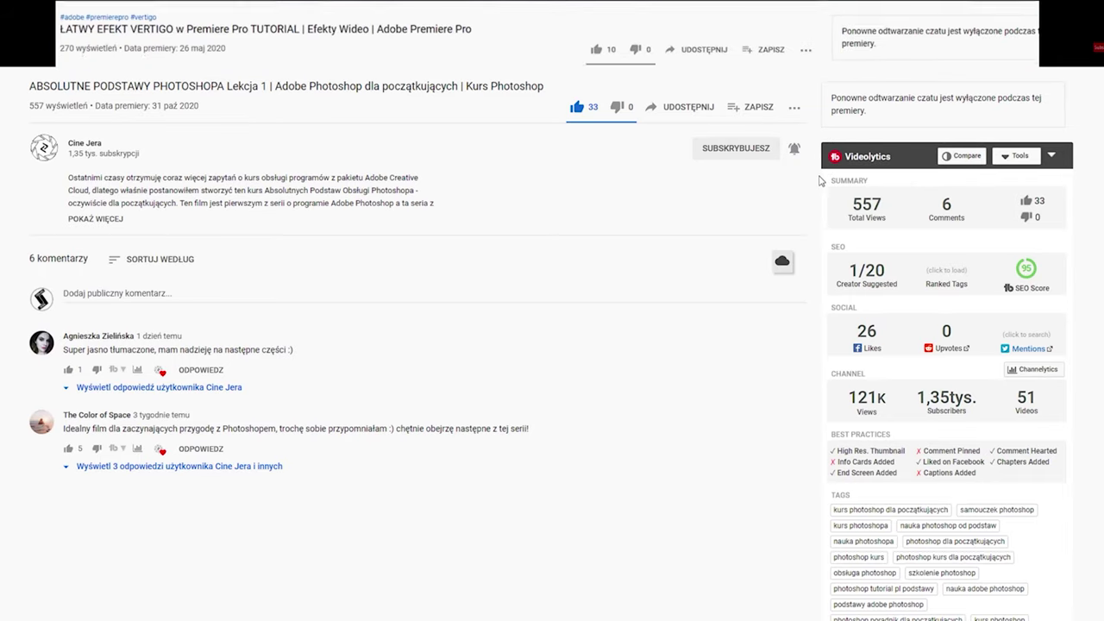
Post the comment 'Świetny film, Czekam na kolejny odcinek!' under the video.
scroll(140, 277, down, 1)
click(138, 232)
text(Świetny film, Czekam na kolejny odcinek!)
click(757, 257)
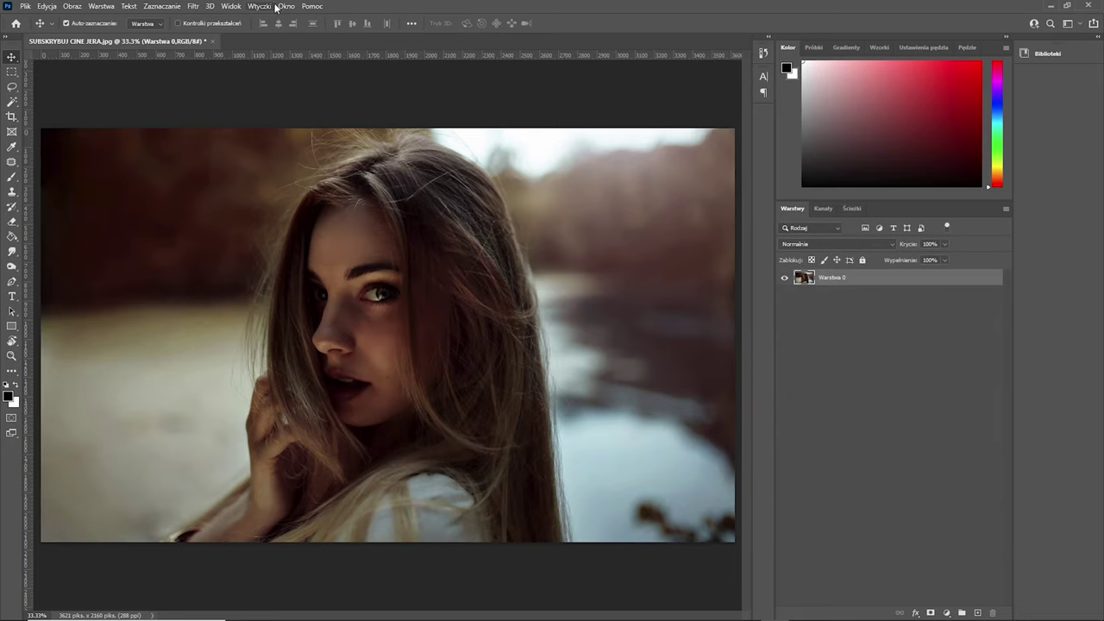
Show Properties from the Okno menu, expand Przekształć and link width and height.
click(275, 7)
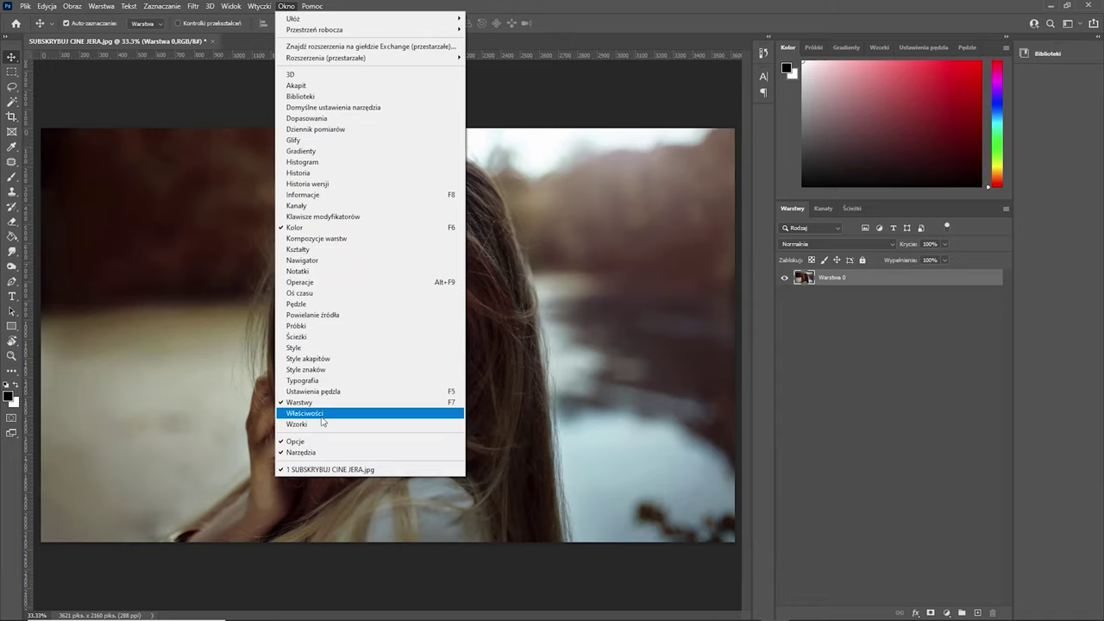
click(311, 413)
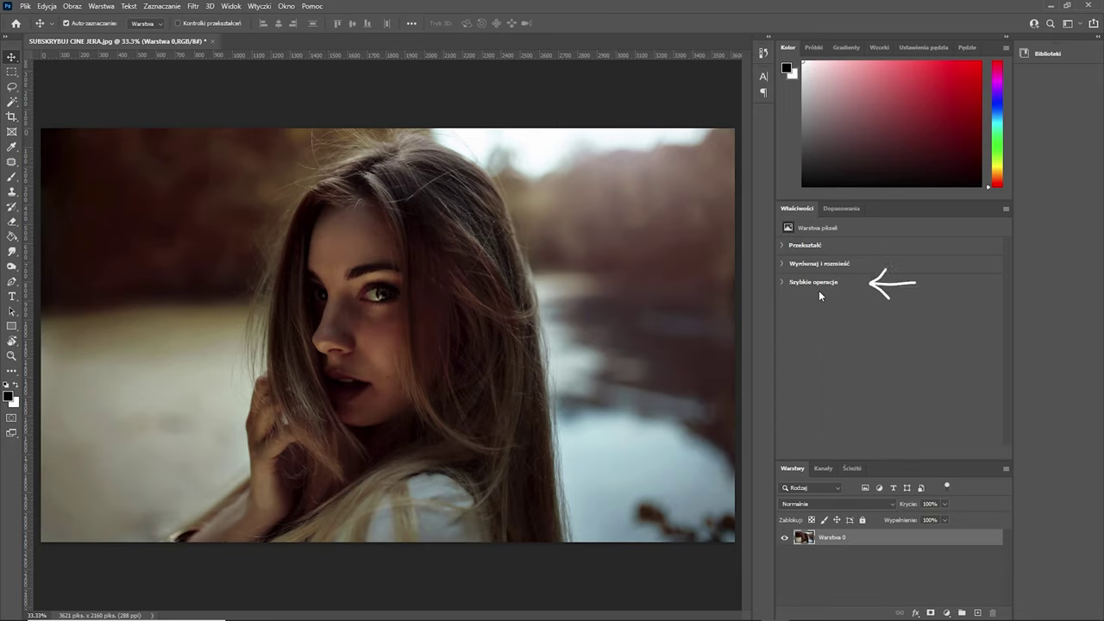
click(782, 245)
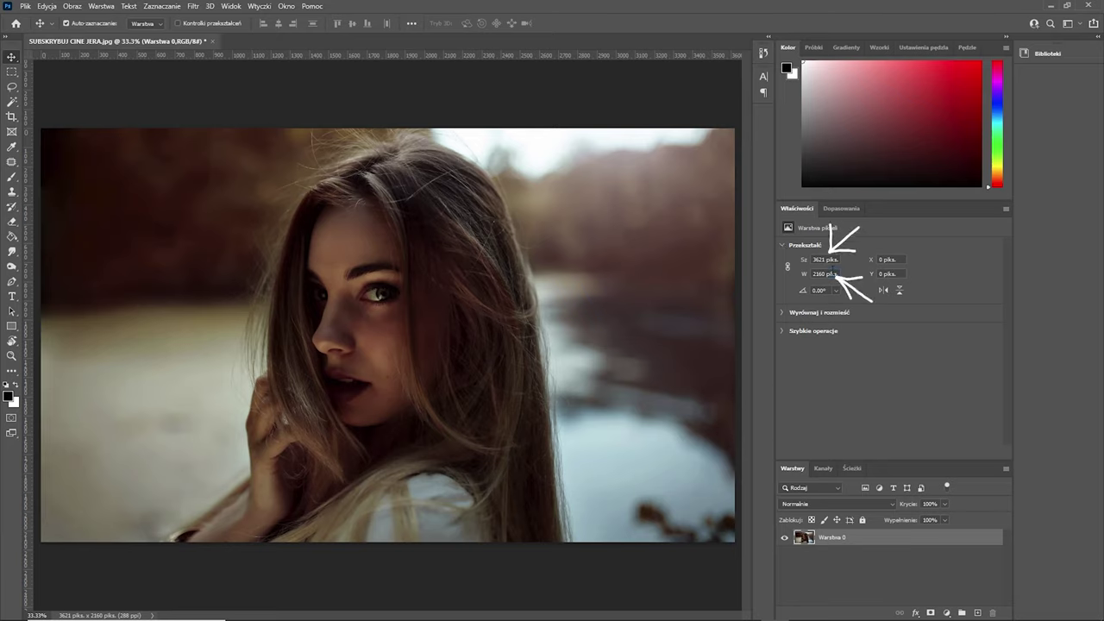
click(786, 268)
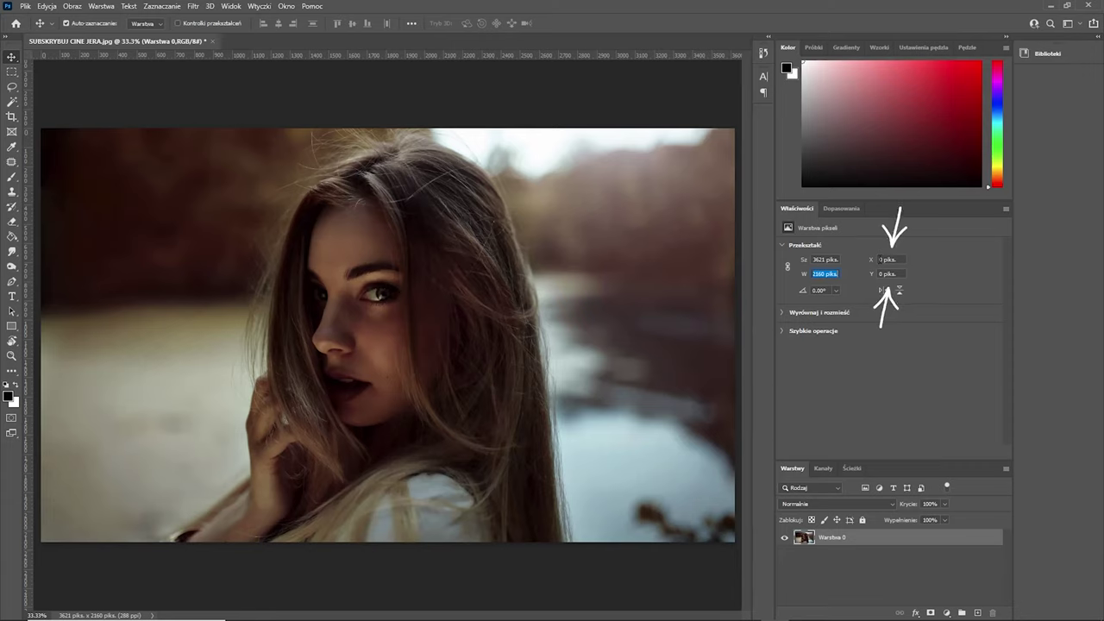
Set the layer's rotation angle to 20°.
click(888, 274)
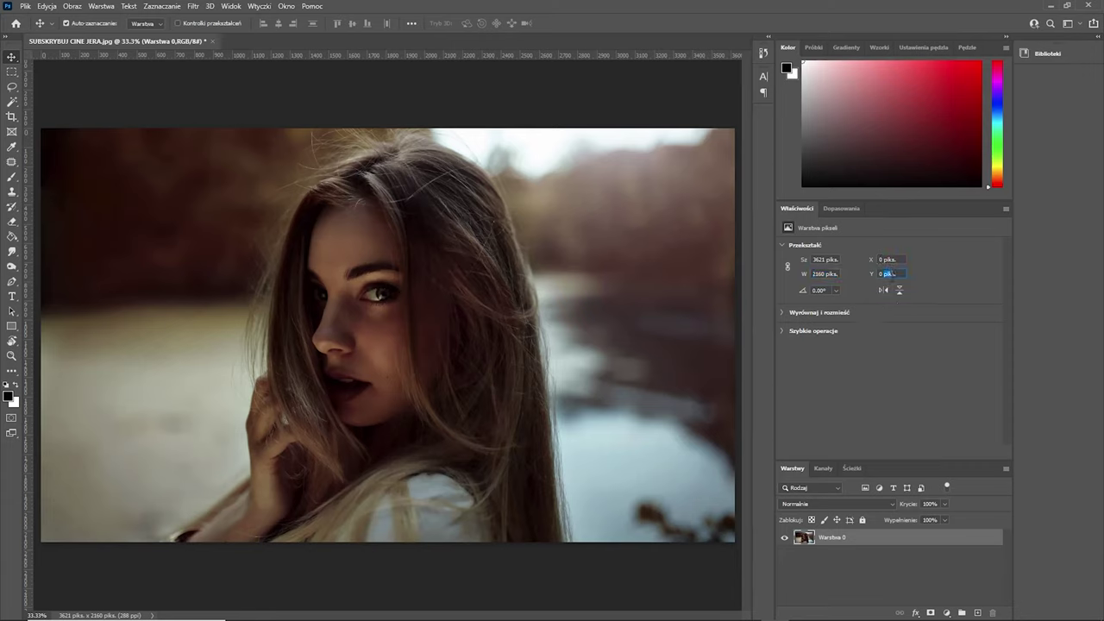
key(Tab)
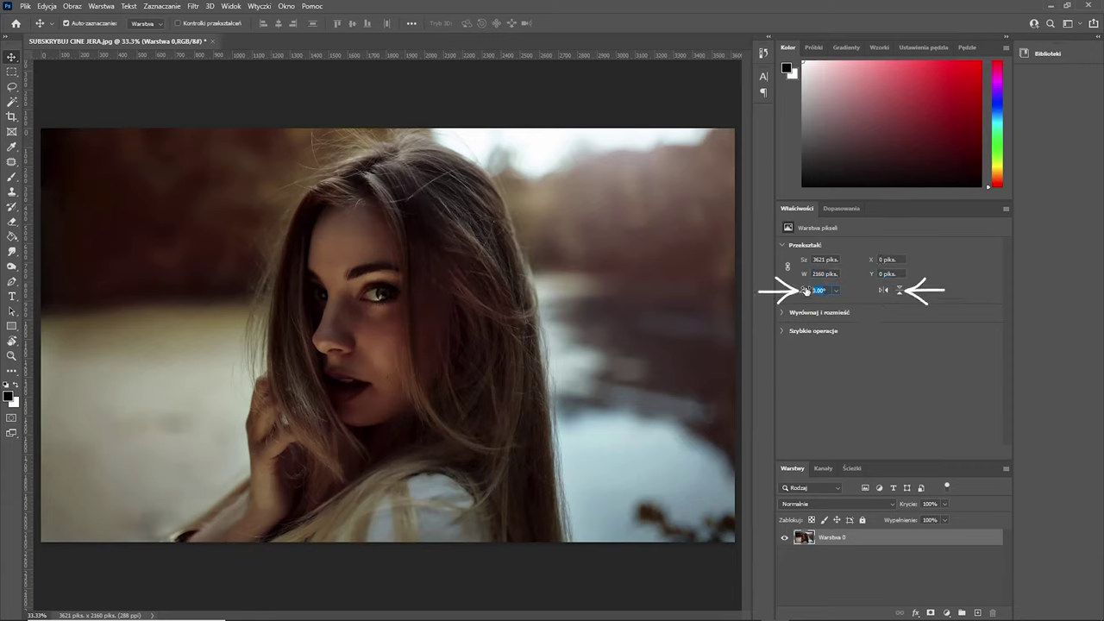
text(20)
key(Return)
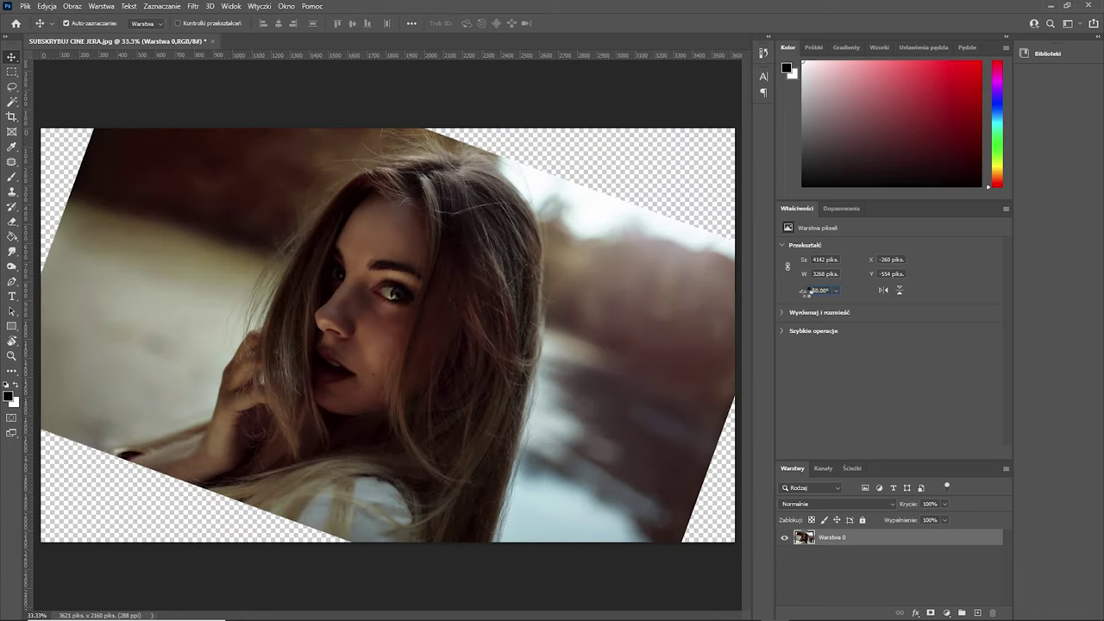
Scrub the angle to tilt the photo further, then set it back to 0°.
drag(805, 291, 800, 289)
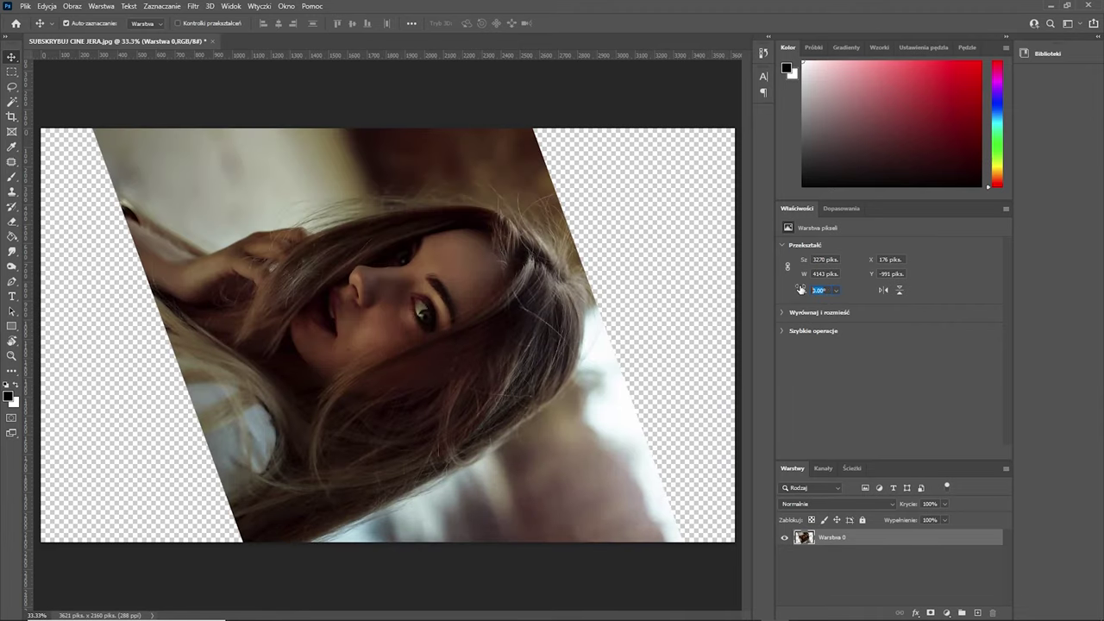
drag(800, 288, 800, 290)
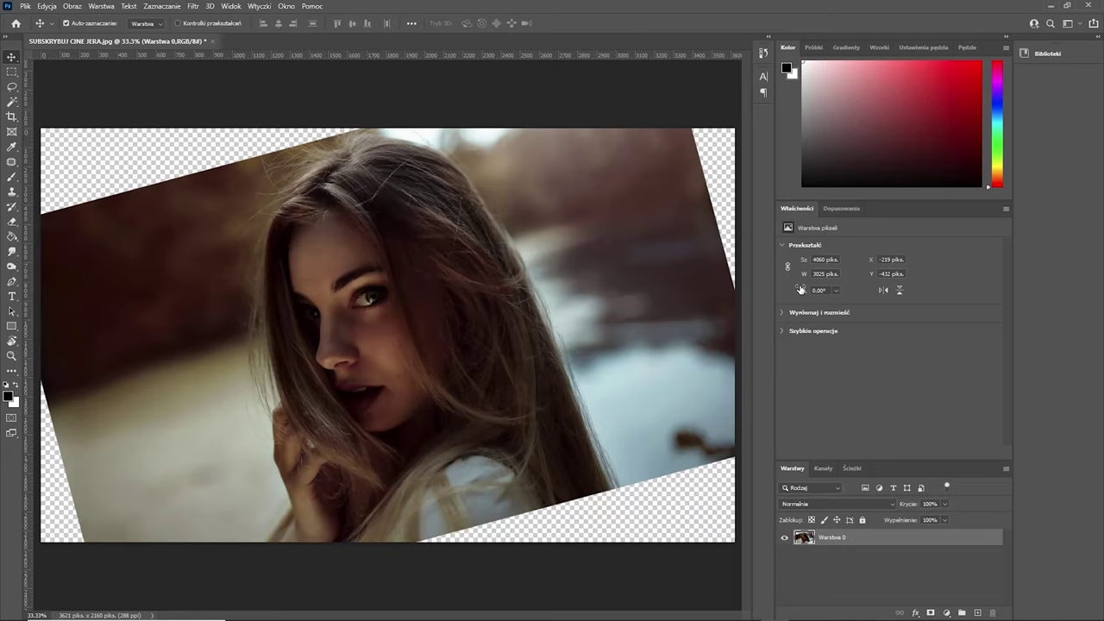
click(800, 289)
key(Return)
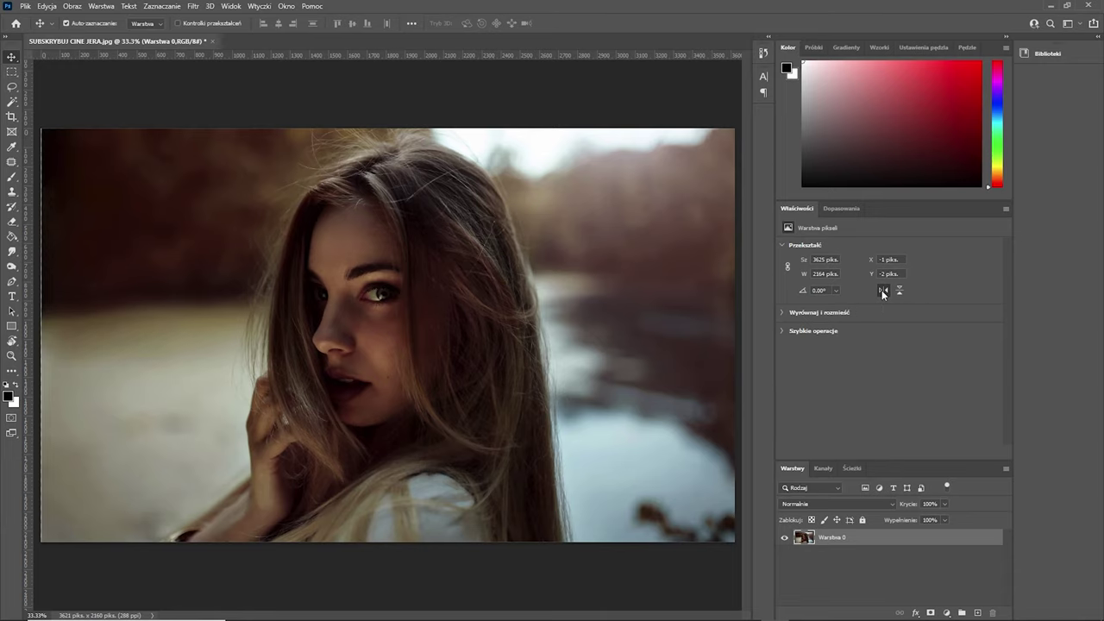
Flip the portrait layer horizontally in Properties so the woman faces the other way.
click(882, 291)
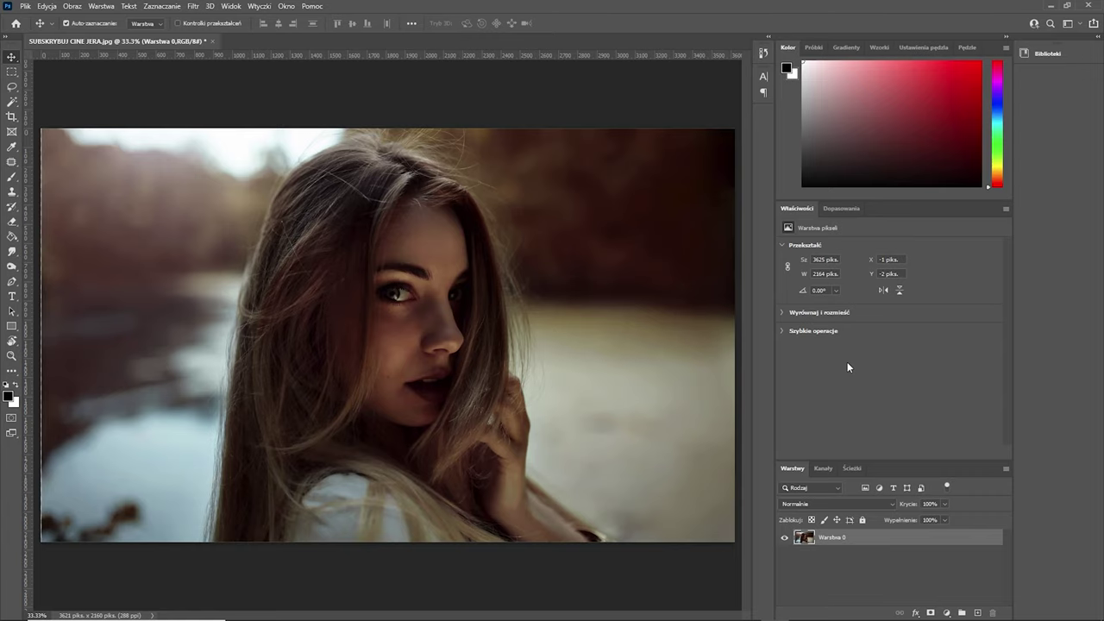
Toggle Wyrównaj i rozmieść, then expand Szybkie operacje and remove the photo's background.
click(846, 312)
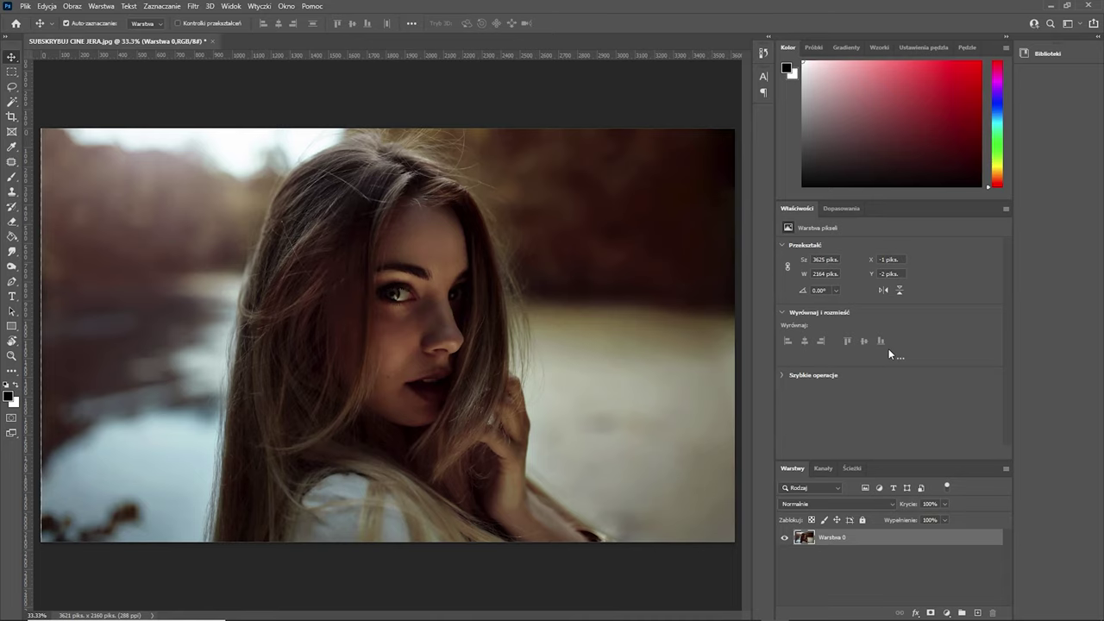
click(782, 312)
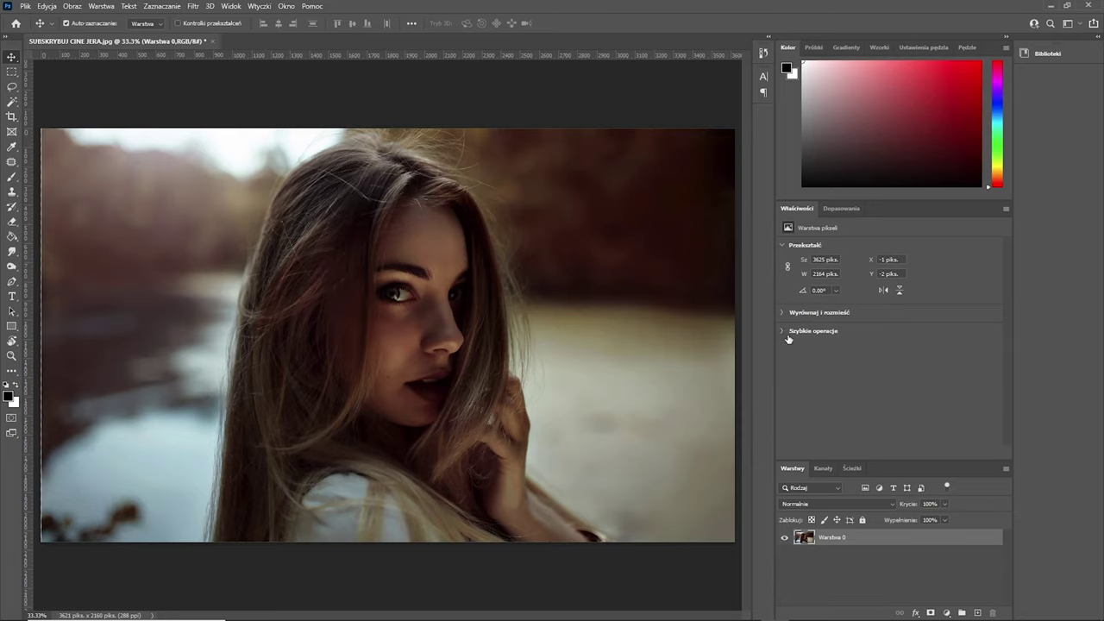
click(784, 312)
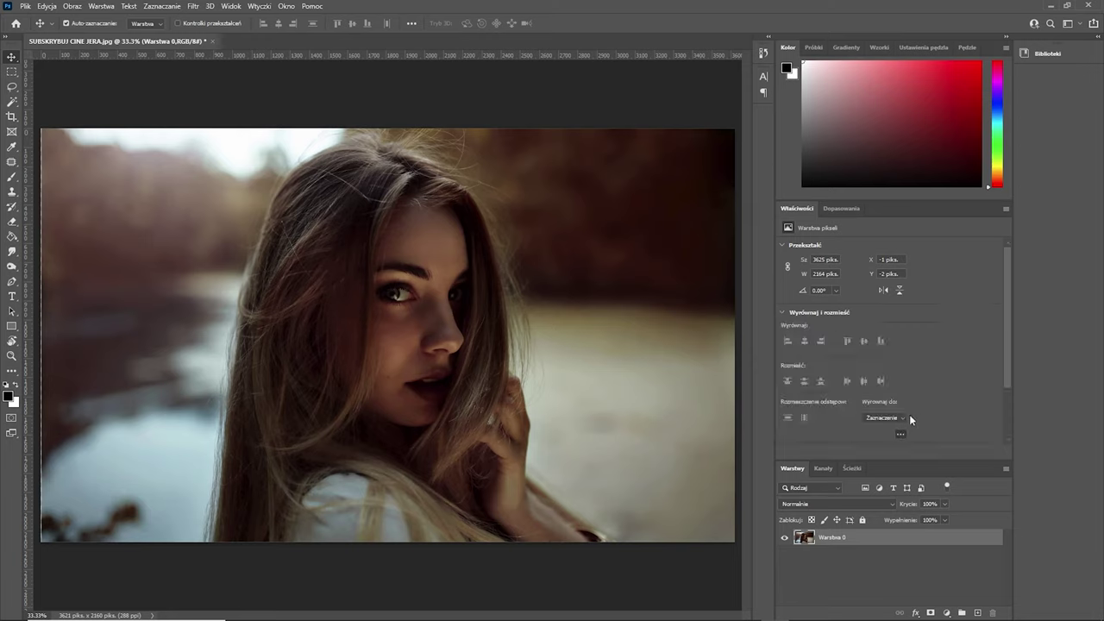
click(783, 313)
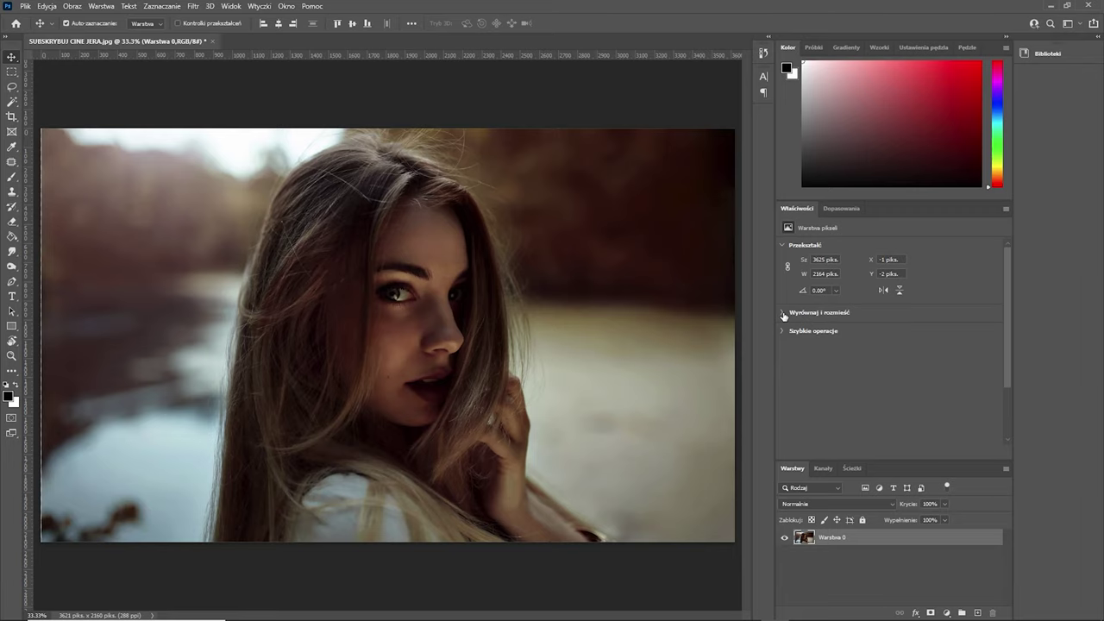
click(855, 331)
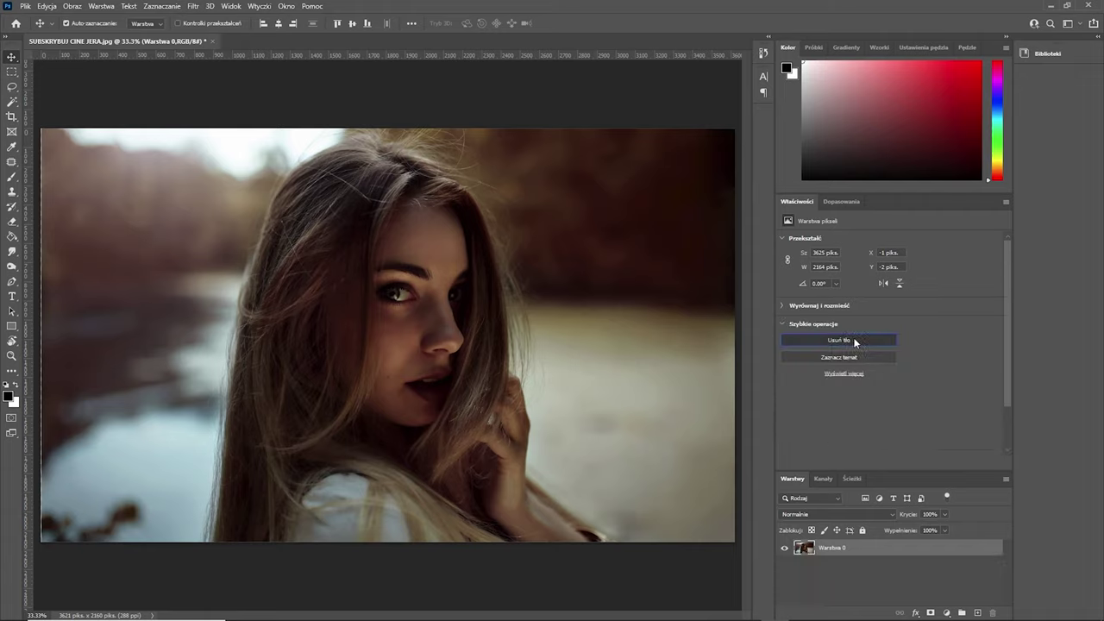
click(853, 339)
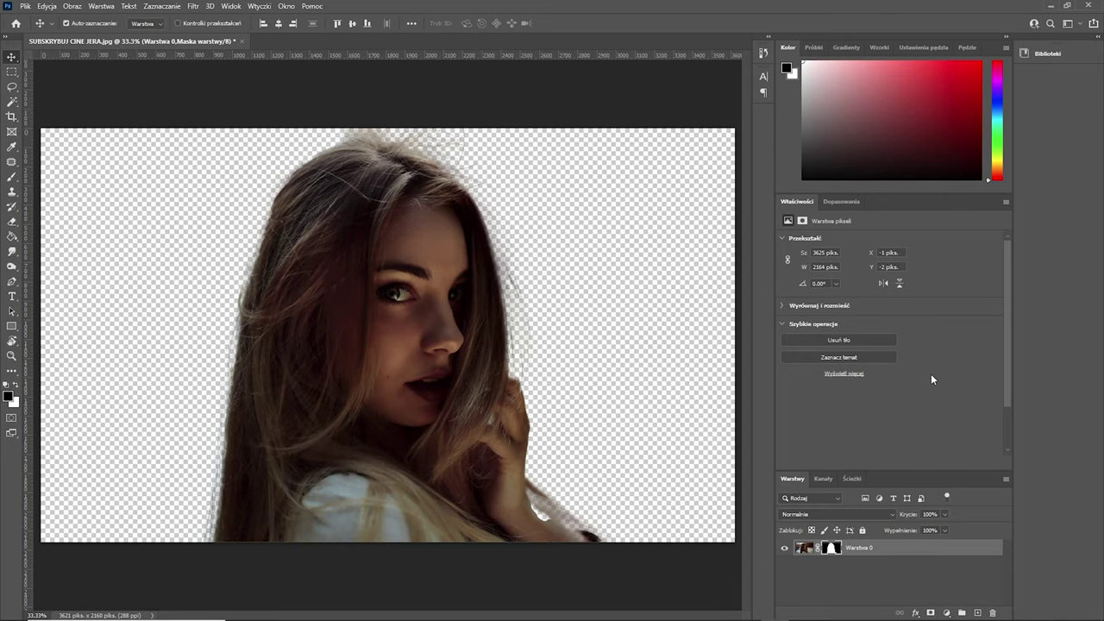
drag(570, 517, 565, 521)
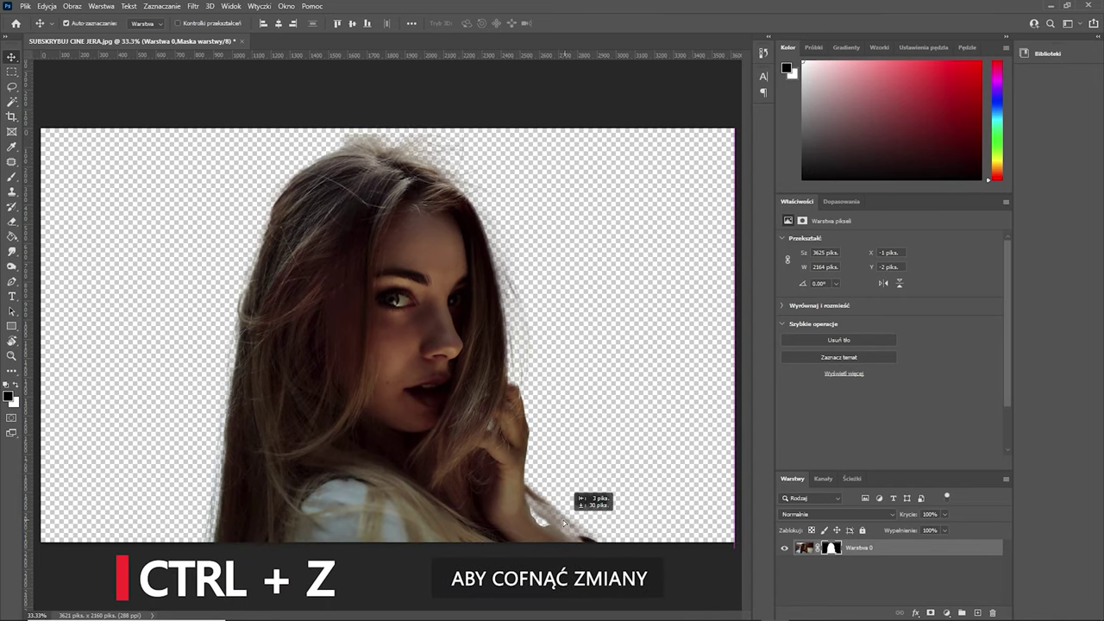
key(ctrl+z)
key(ctrl+z)
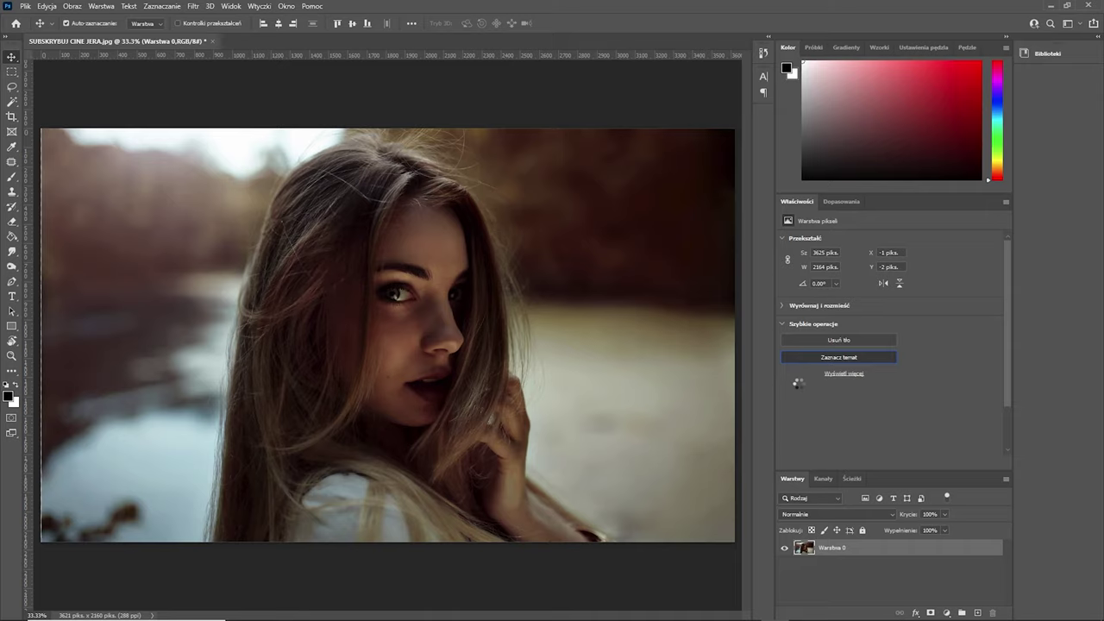
Copy the selected subject to new layer Warstwa 1 and switch to Rectangular Marquee.
key(ctrl+j)
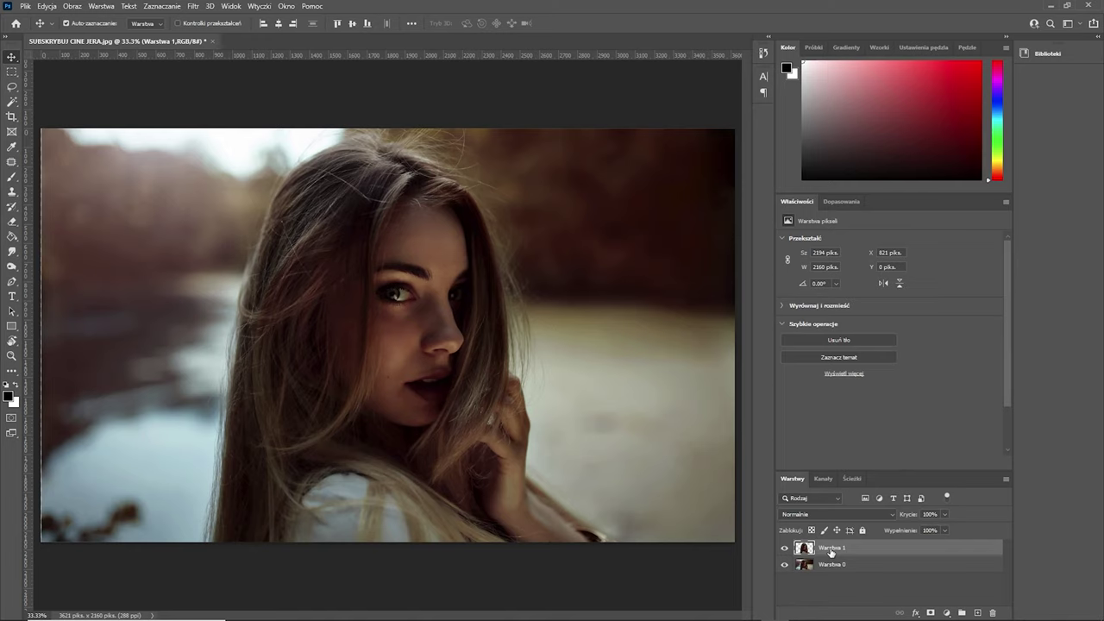
key(m)
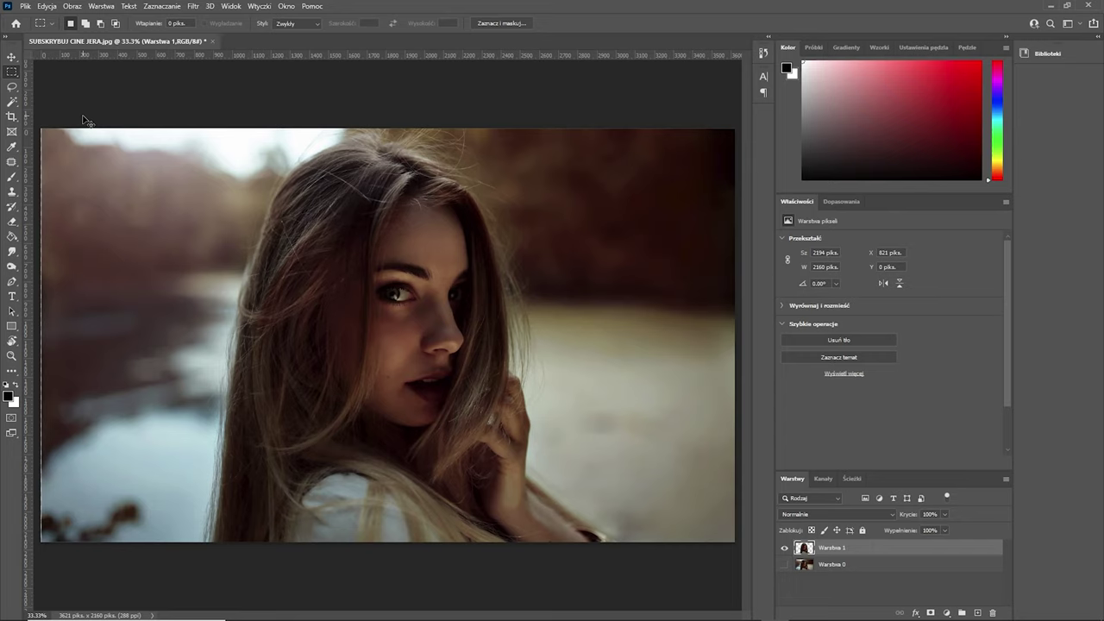
Merge Warstwa 1 down into Warstwa 0 and run Zaznacz temat on the woman.
key(ctrl+e)
click(847, 358)
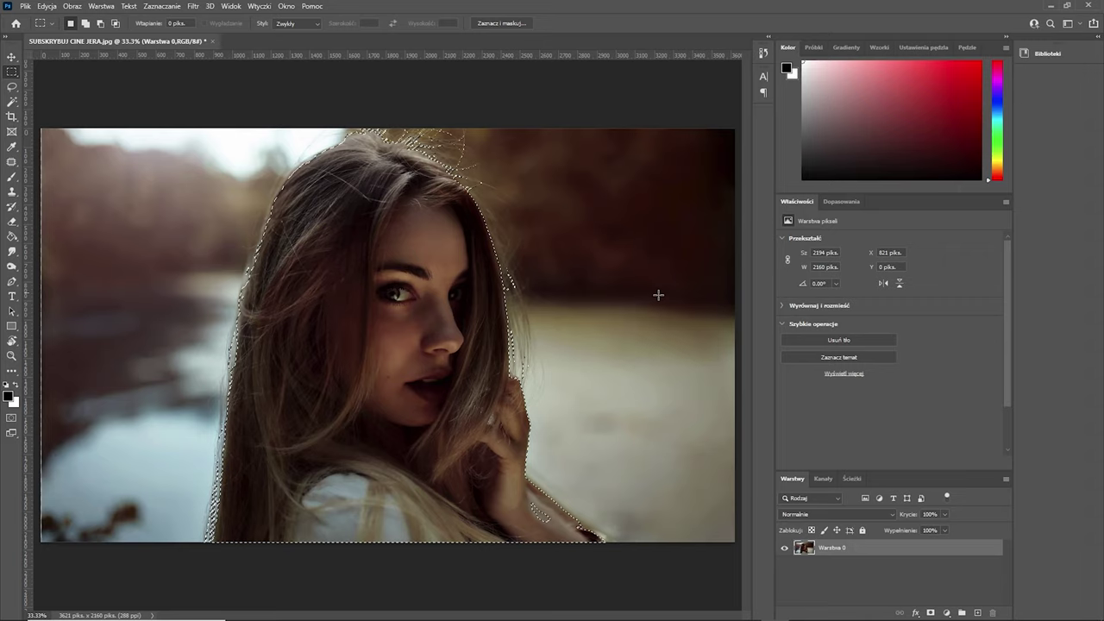
click(843, 373)
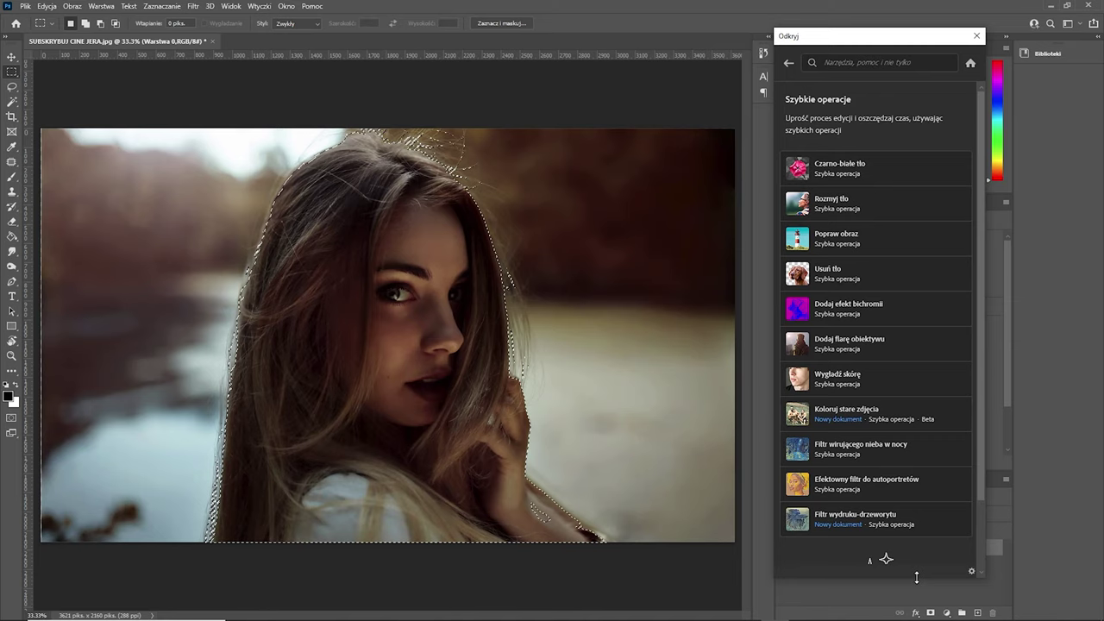
Shorten the Discover panel and open the Rozmyj tło quick action's detail page.
drag(916, 576, 914, 541)
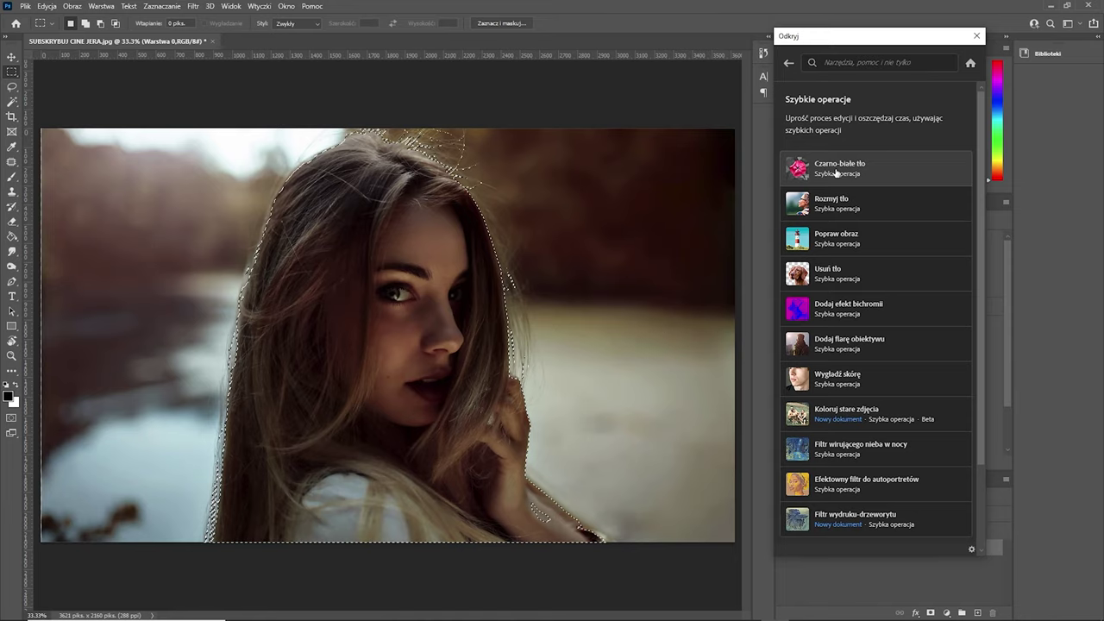
click(835, 172)
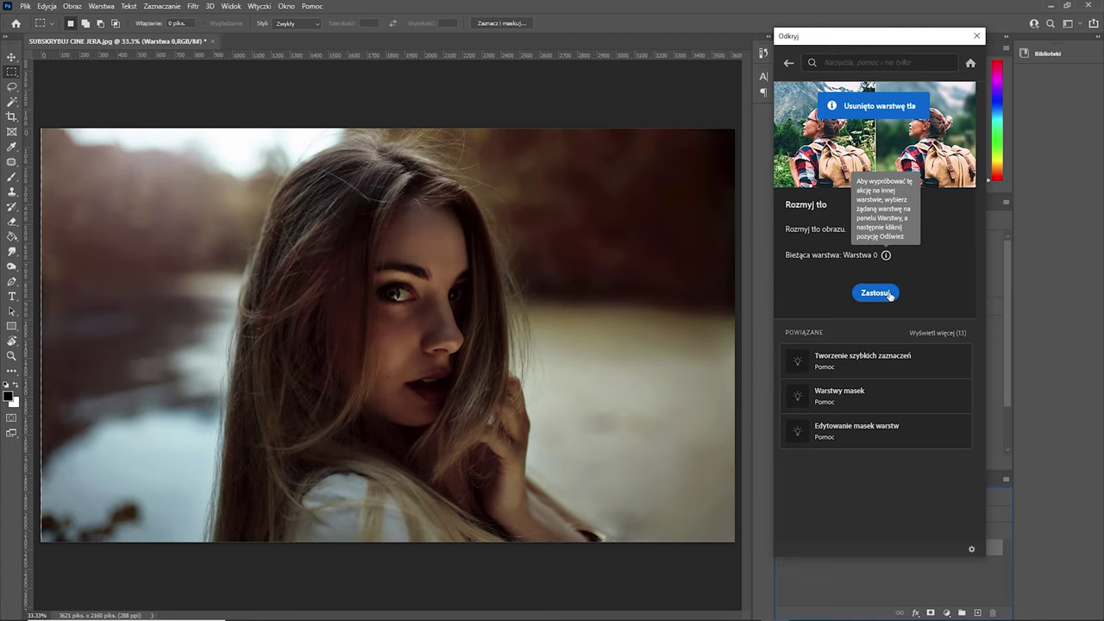
Try and revert Rozmyj tło, then apply the Popraw obraz enhancement instead.
click(886, 293)
click(875, 291)
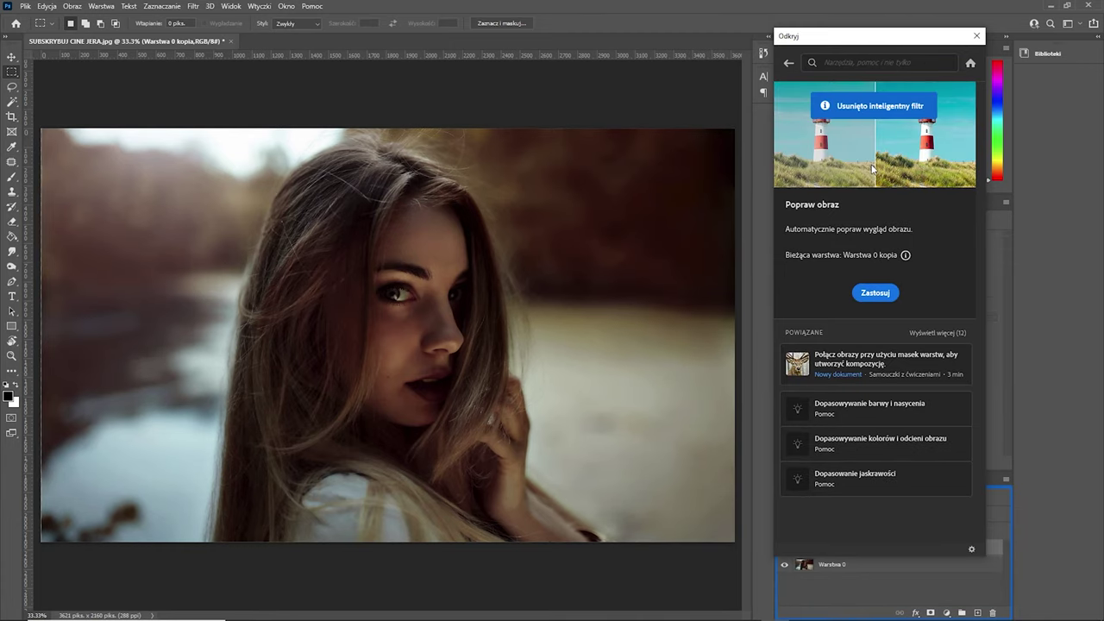
click(789, 65)
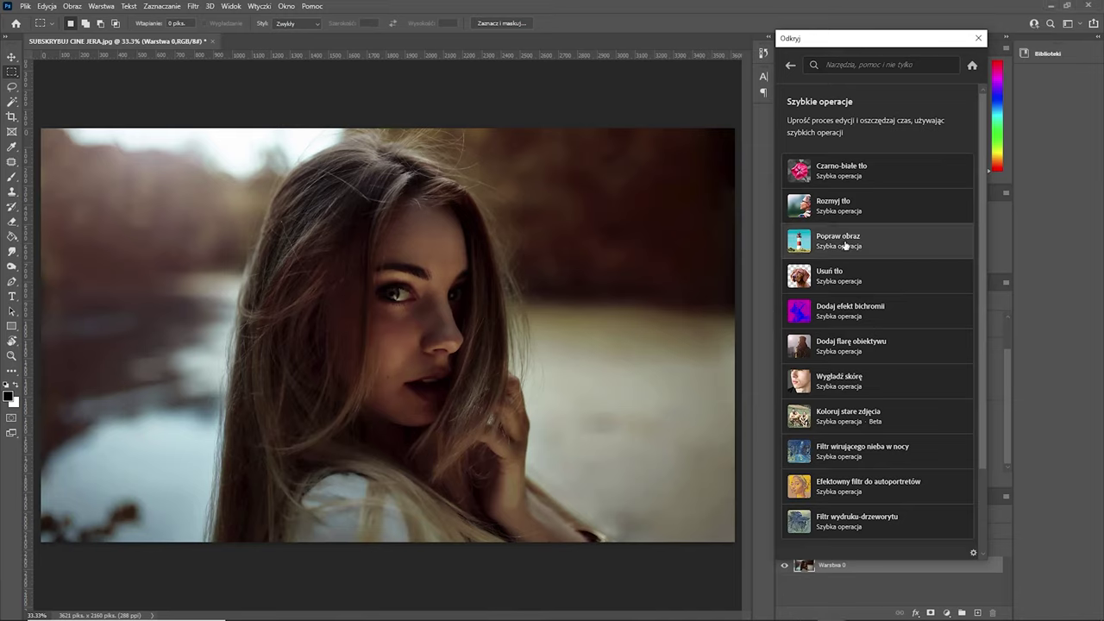
click(844, 244)
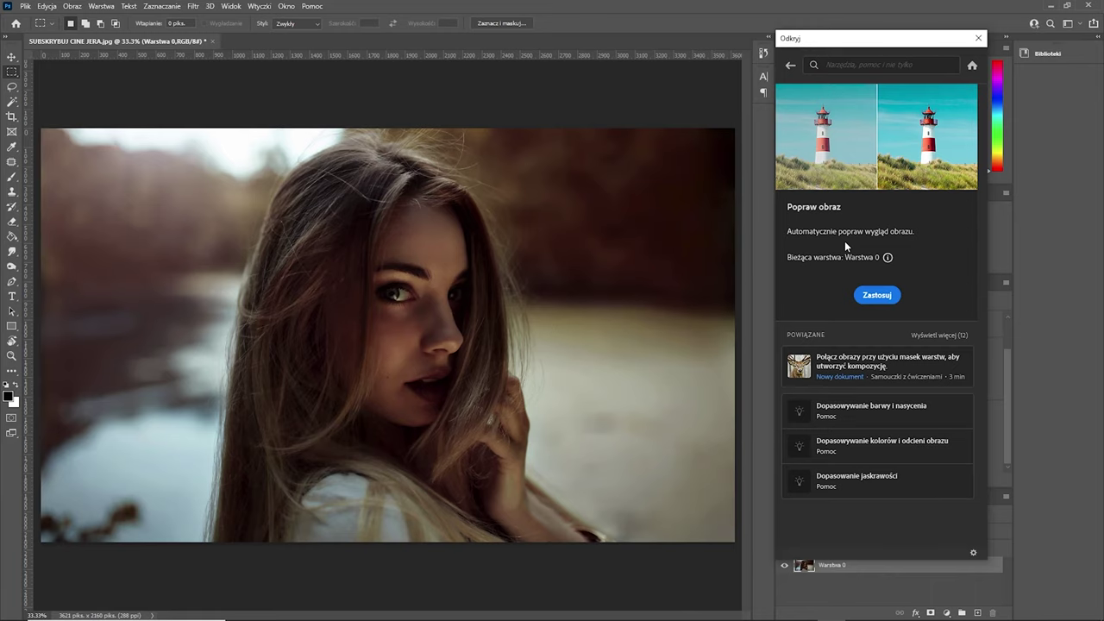
click(868, 295)
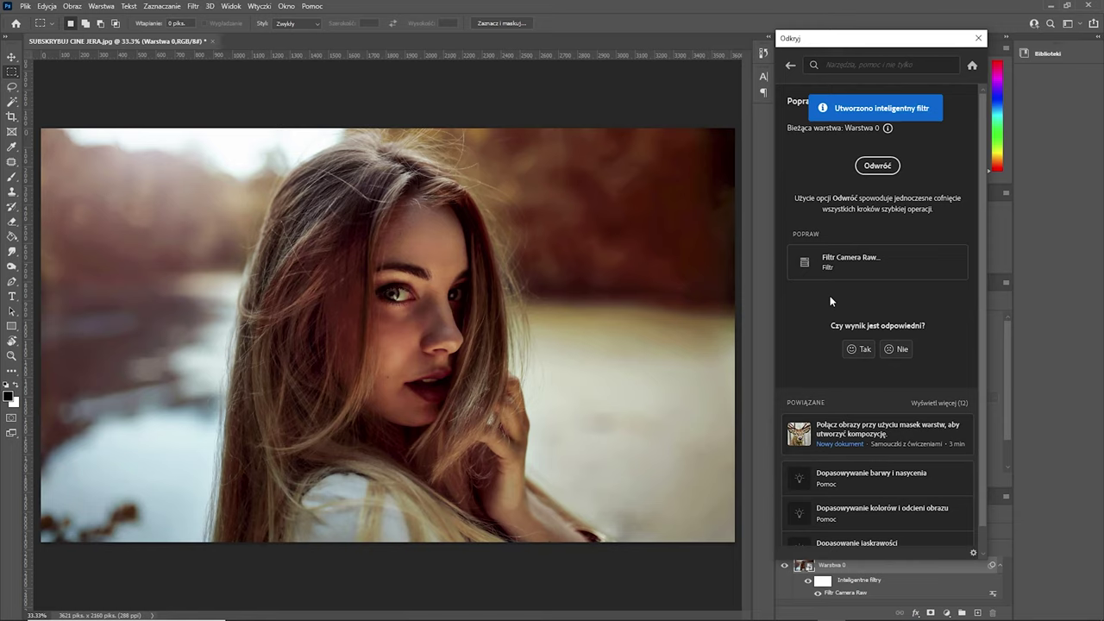
Reject Popraw obraz, try and revert the pink-and-blue duotone, then add a lens flare.
click(897, 350)
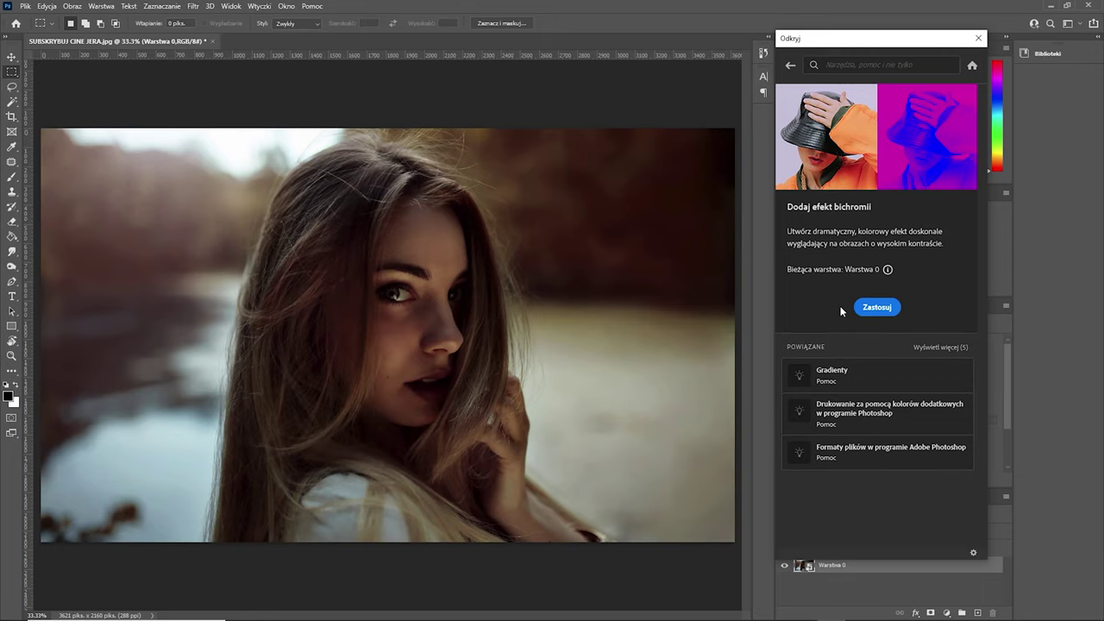
click(869, 308)
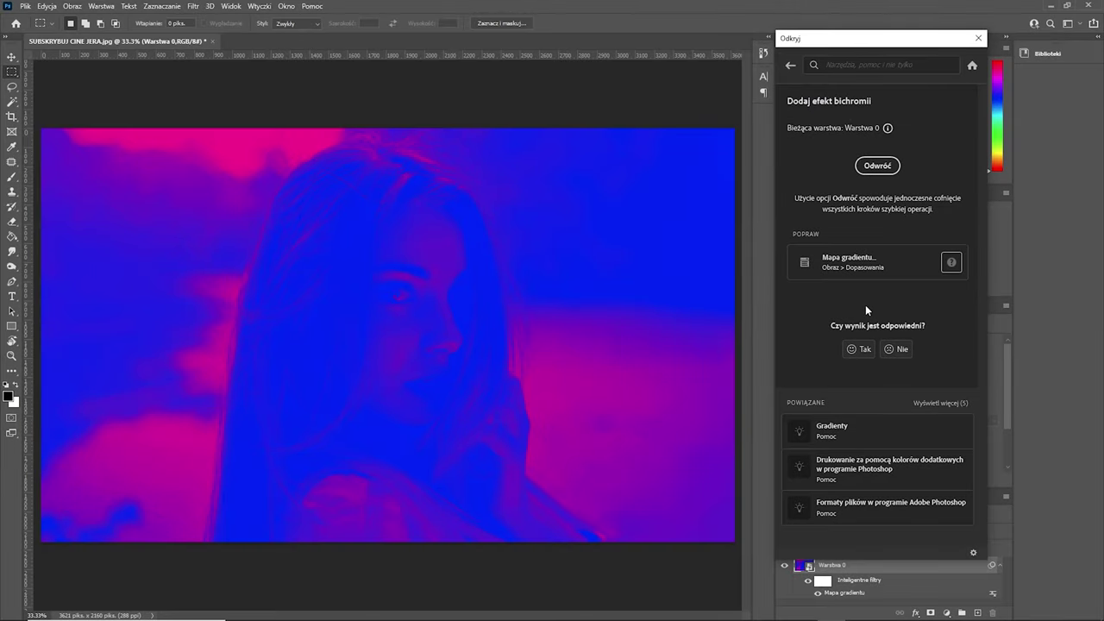
click(869, 167)
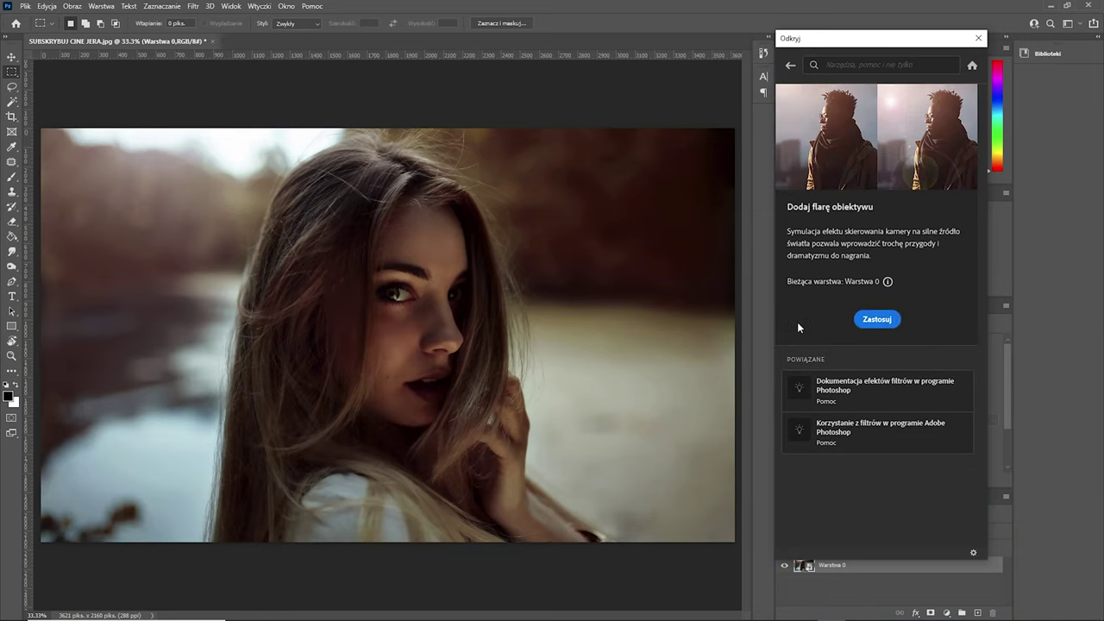
click(875, 319)
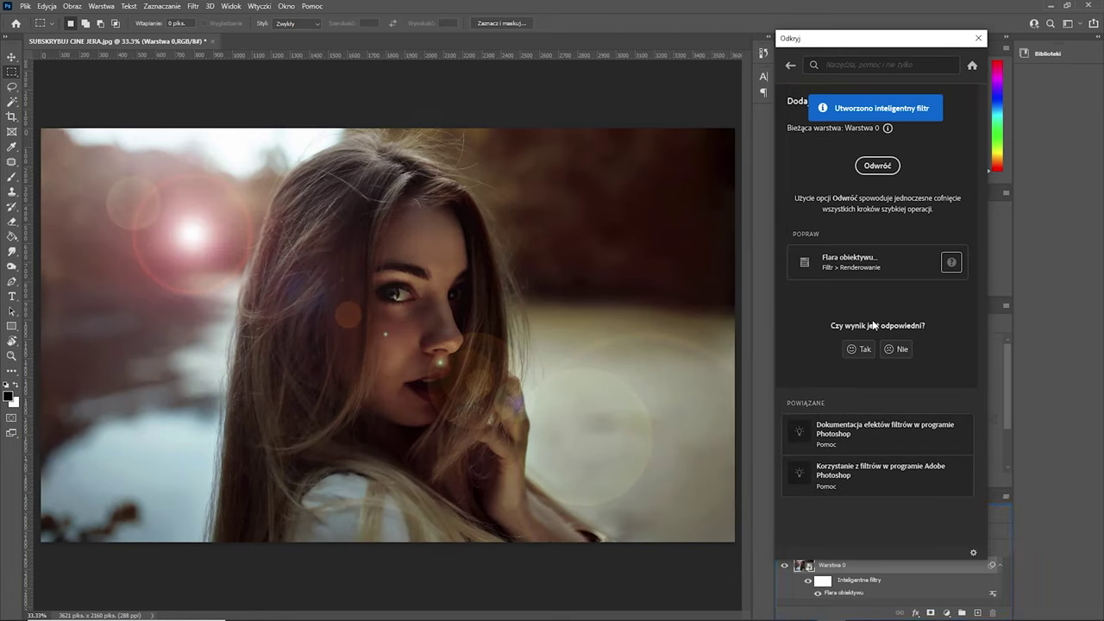
click(859, 268)
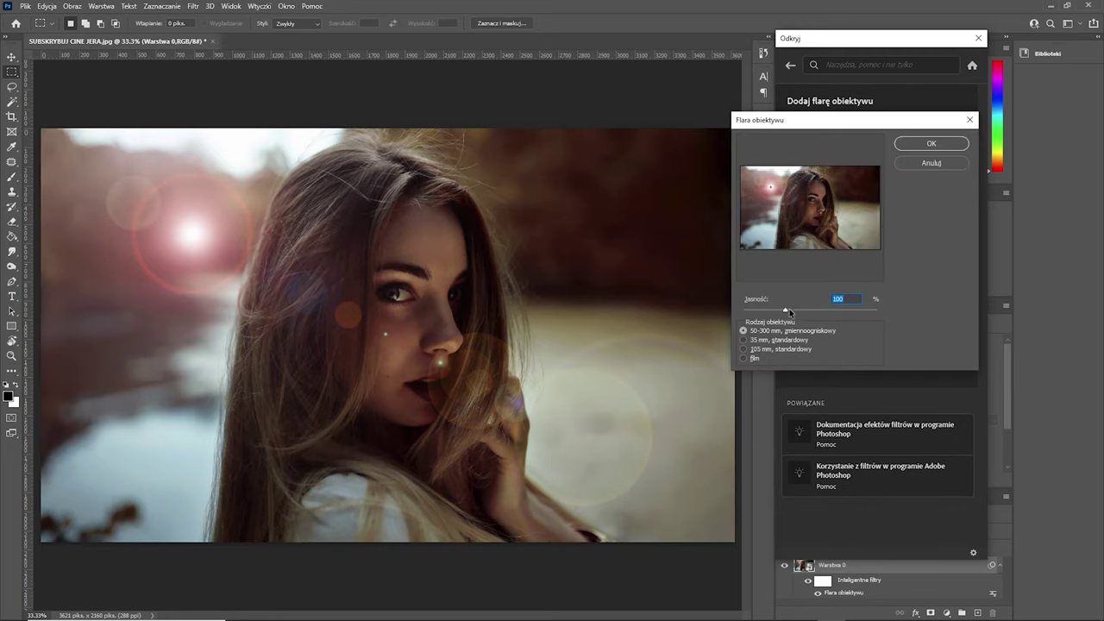
mouse_move(791, 308)
mouse_down()
mouse_move(833, 313)
mouse_move(802, 318)
mouse_up()
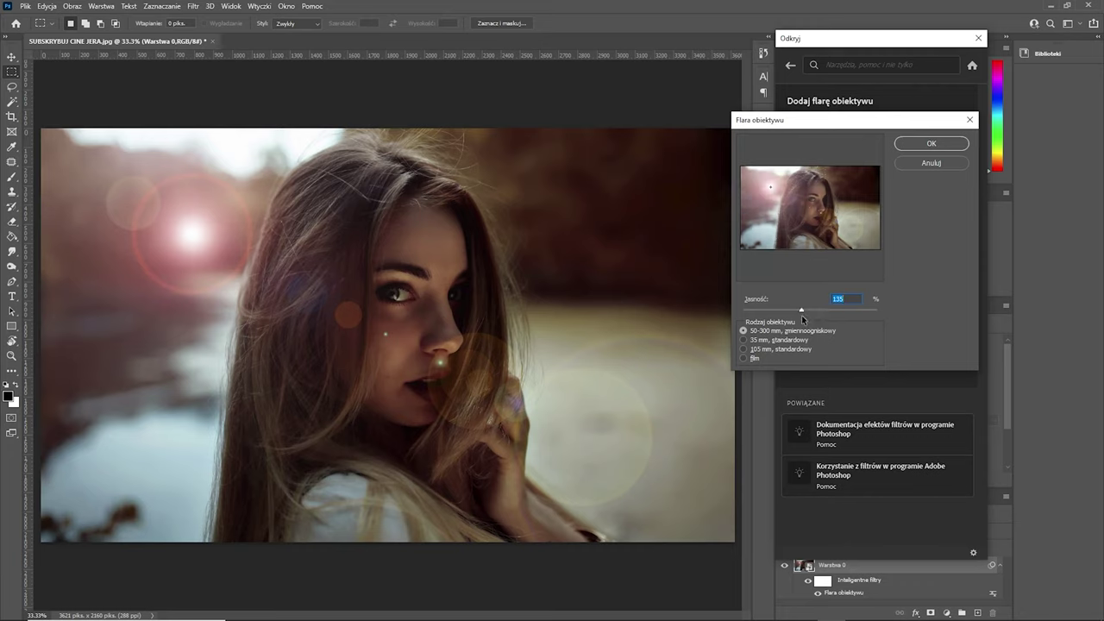
drag(803, 312, 769, 311)
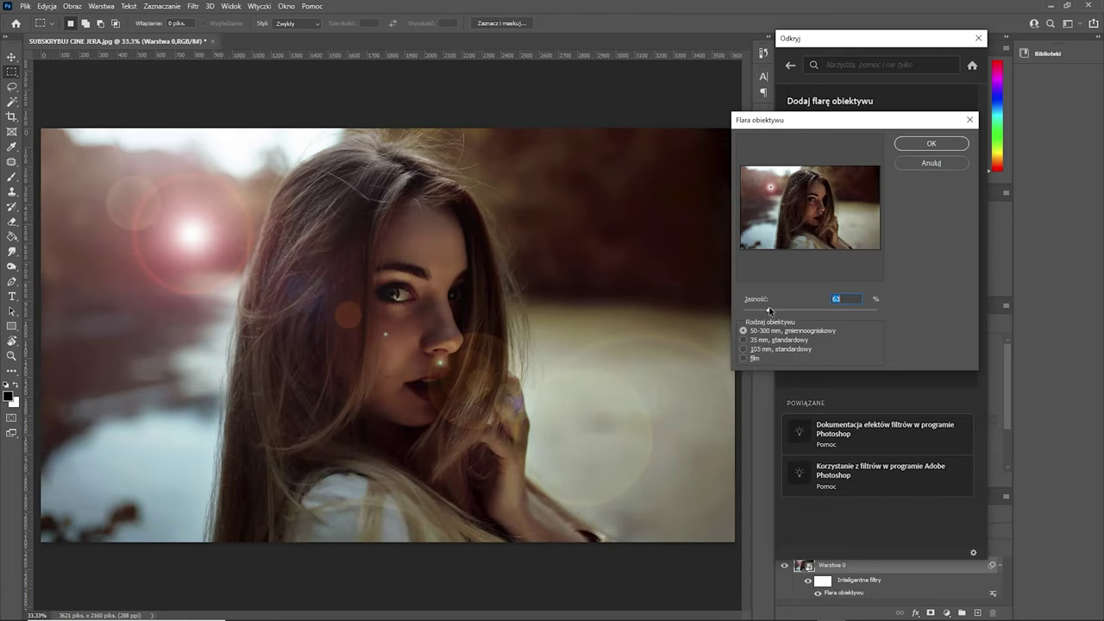
key(Return)
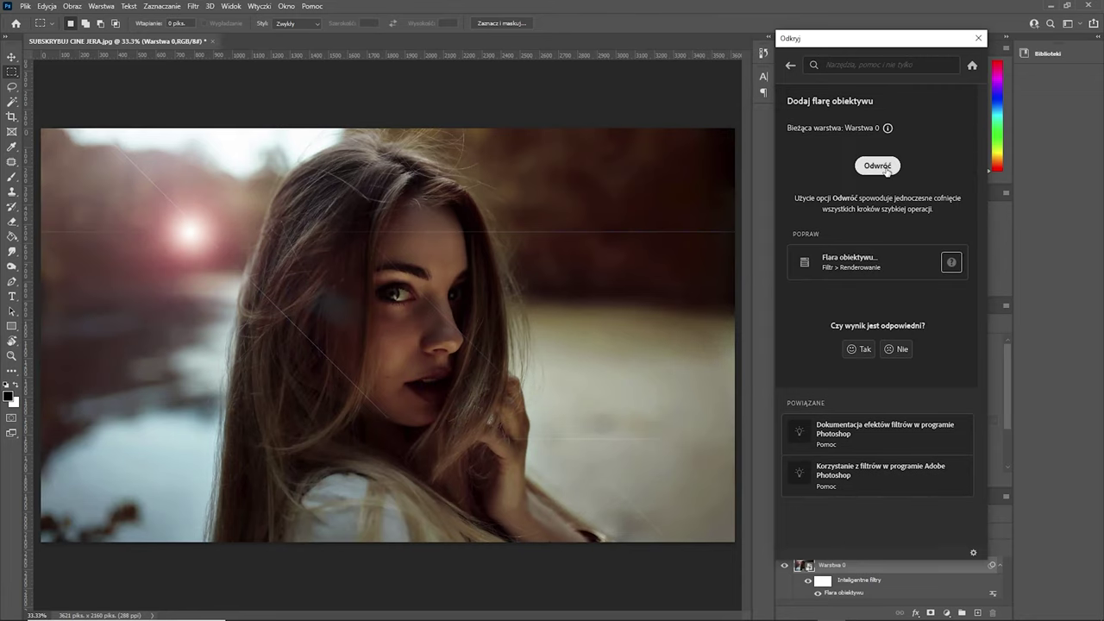
click(886, 167)
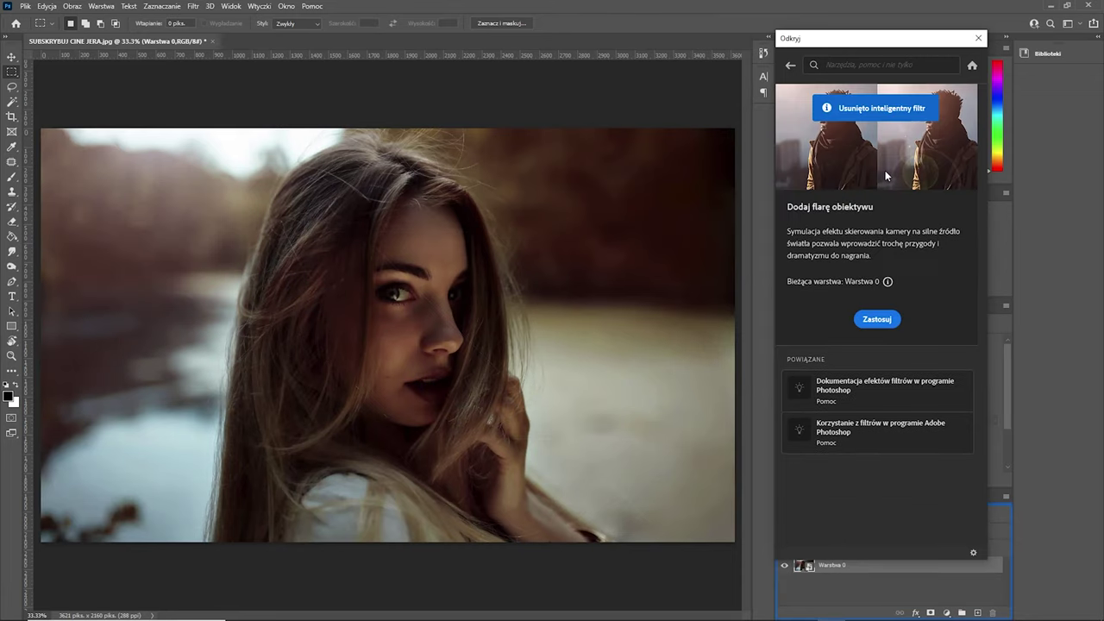
Reapply the lens flare quick action, then launch the Efektowny filtr do autoportretów neural filter.
click(866, 289)
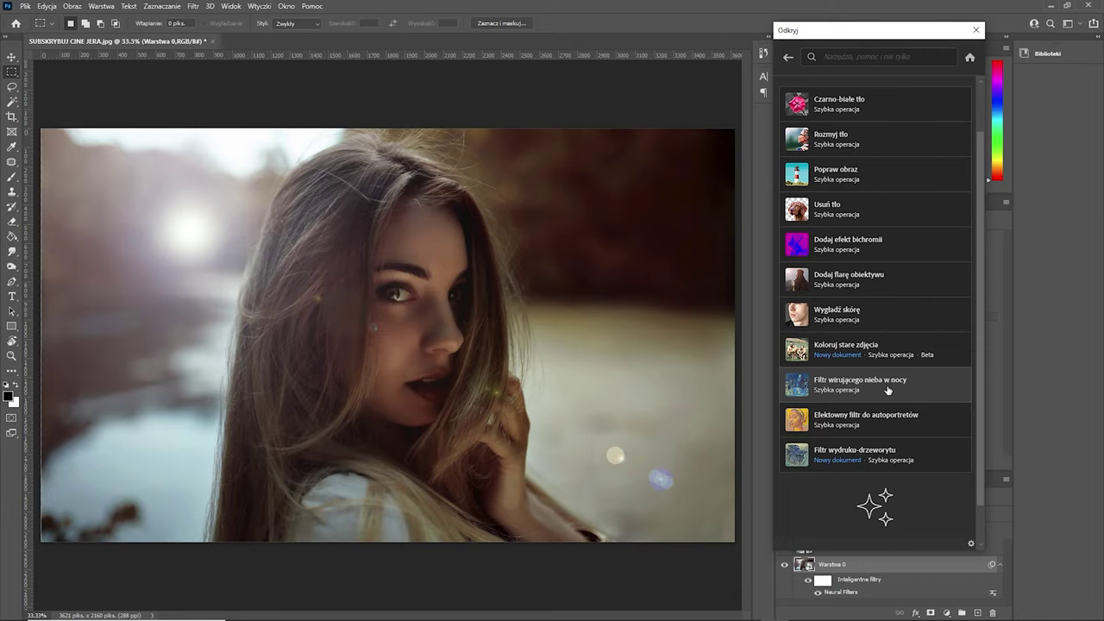
click(880, 419)
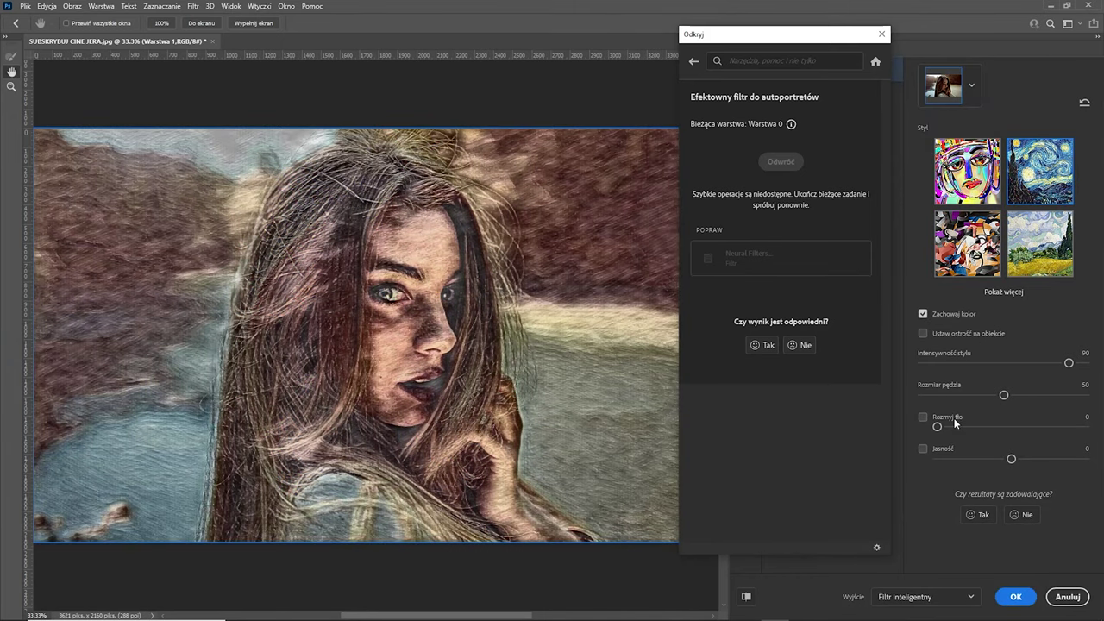
Apply the bottom-left abstract painting style in Neural Filters to the portrait.
click(966, 244)
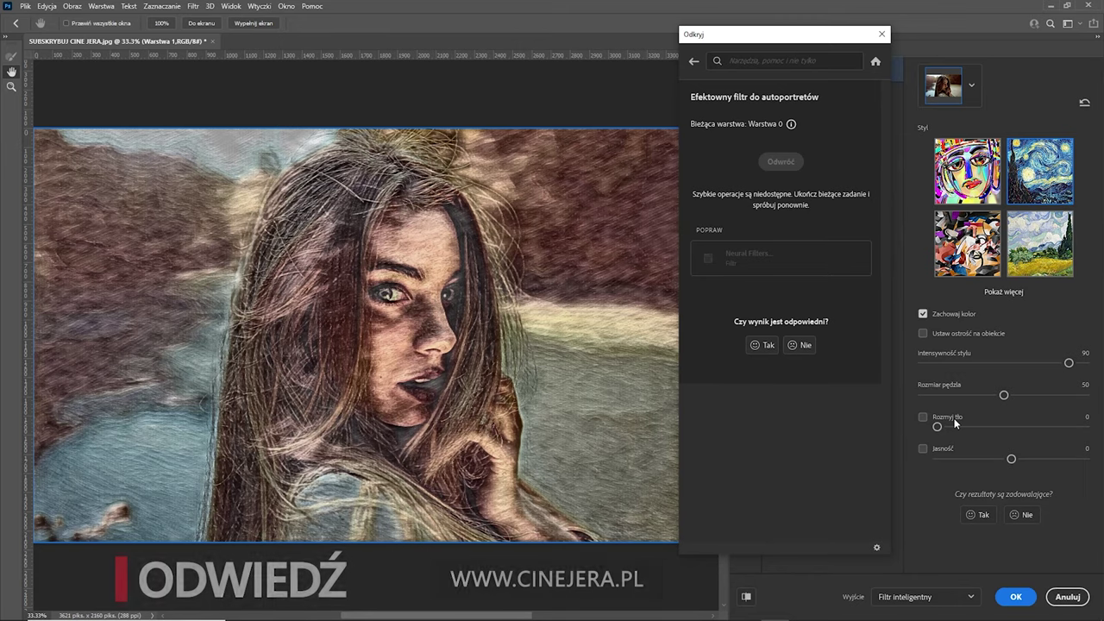
click(1028, 596)
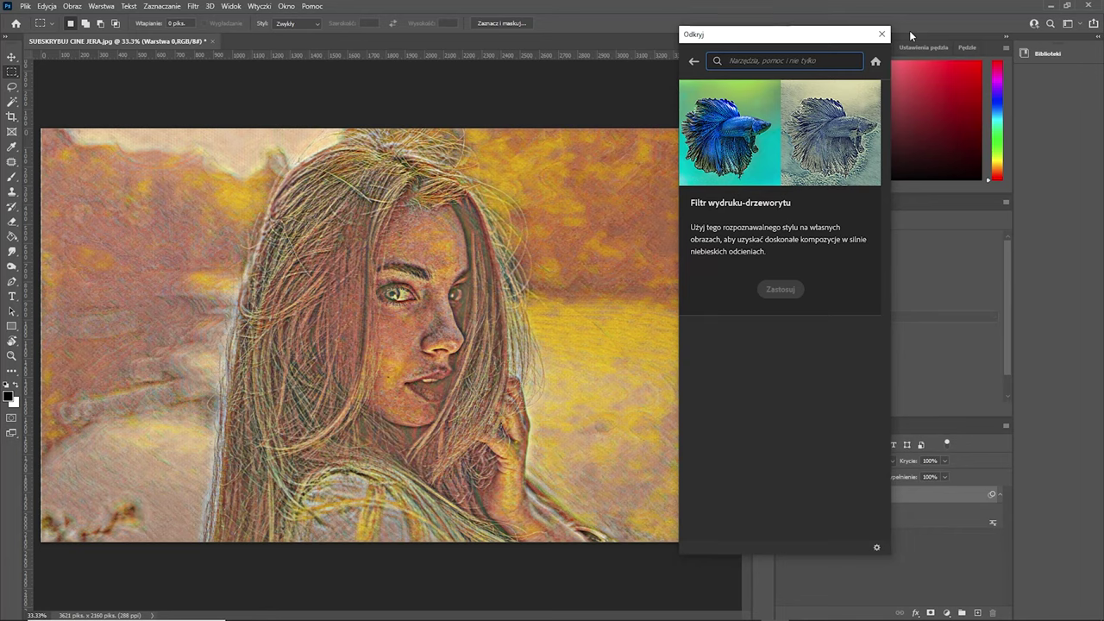